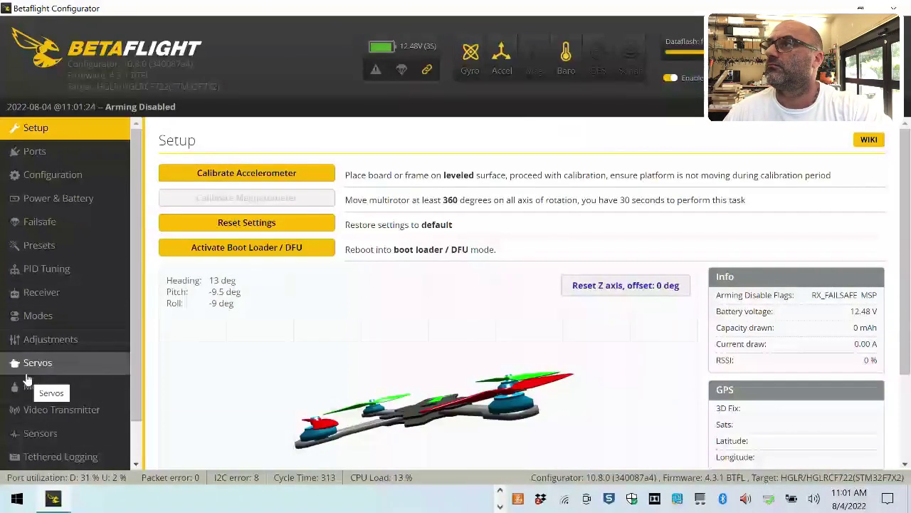
# - Review the motor mixer and ESC/motor feature settings, and disconnect from the flight controller
pyautogui.scroll(-1, 26, 380)
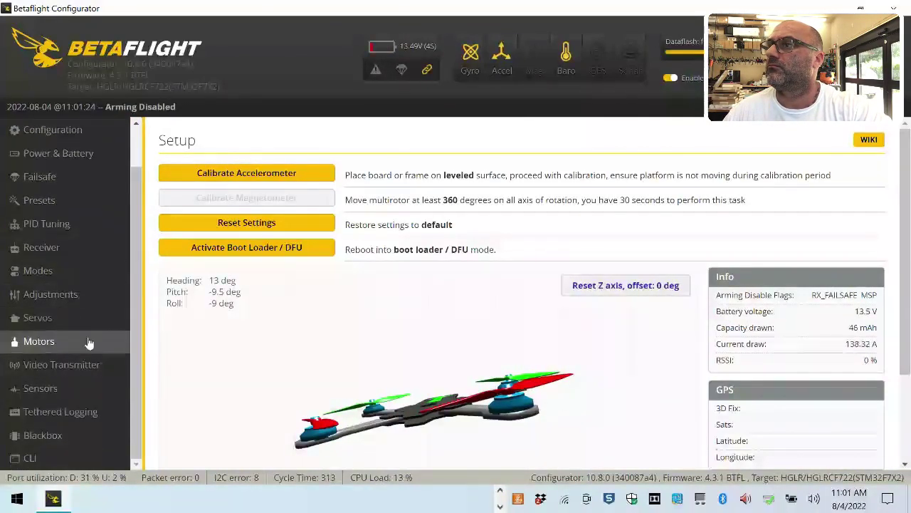
pyautogui.click(87, 342)
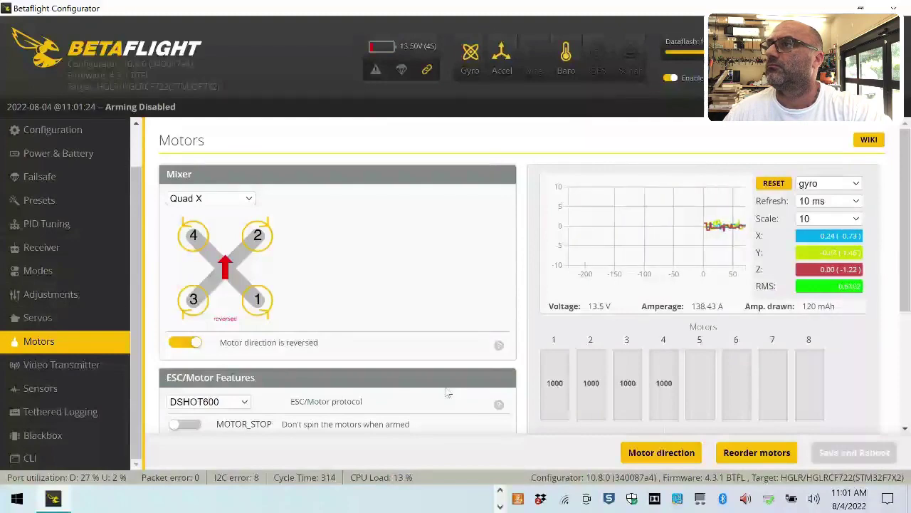
pyautogui.scroll(-3, 448, 392)
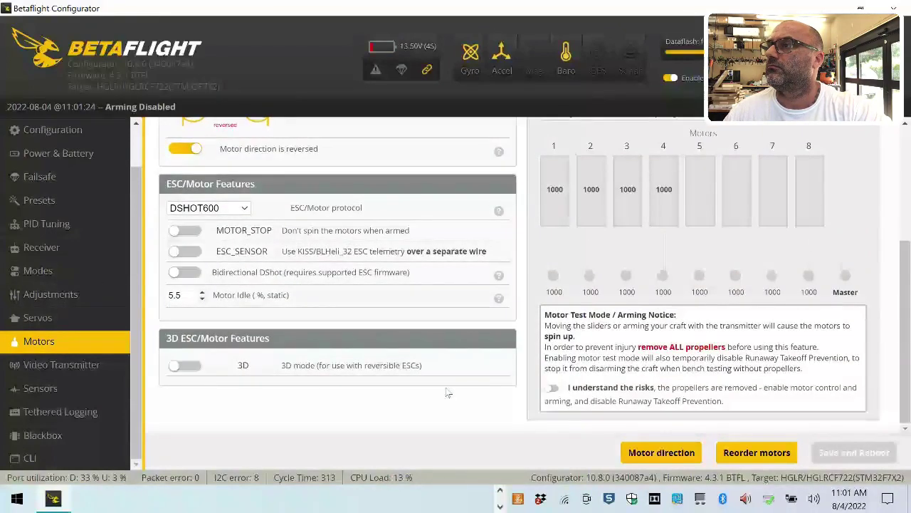
pyautogui.scroll(3, 448, 392)
pyautogui.scroll(-3, 448, 392)
pyautogui.scroll(3, 378, 294)
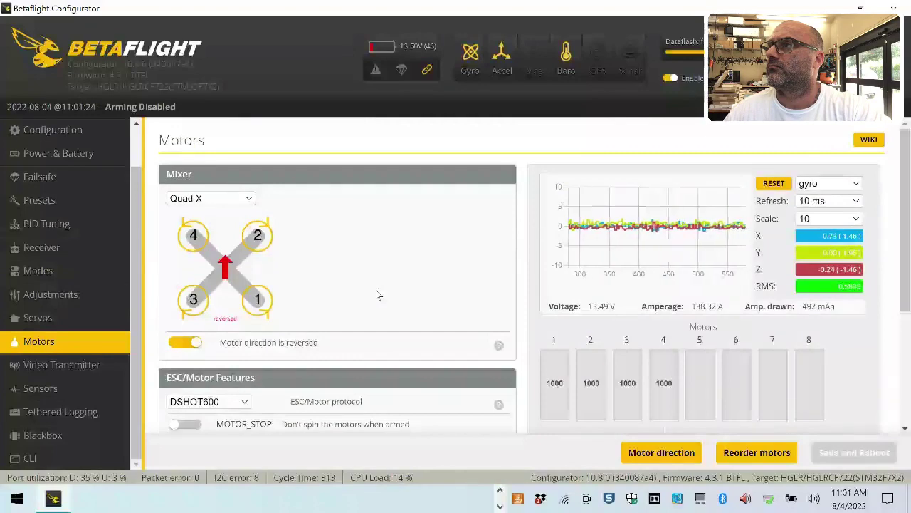
pyautogui.scroll(-3, 377, 295)
pyautogui.click(874, 57)
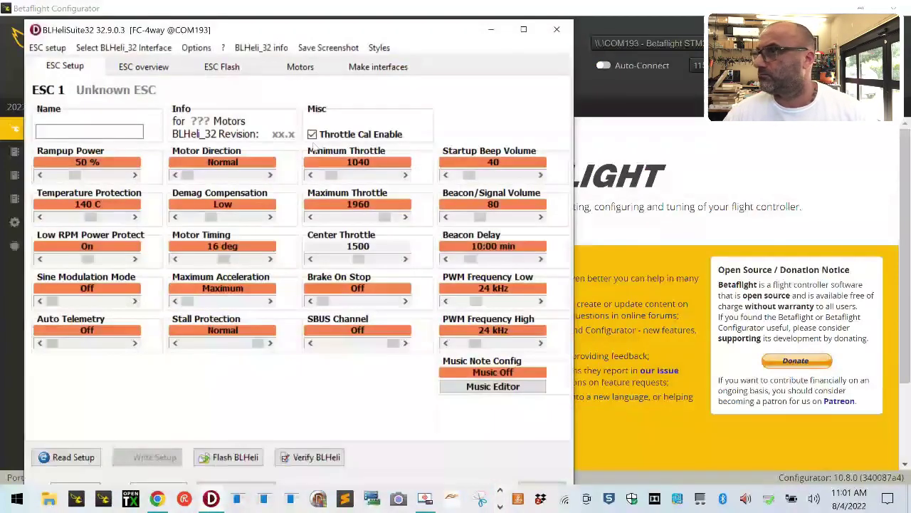
# - Switch to BLHeliSuite32, try to read the ESC setup through COM193, and close the program
pyautogui.moveTo(296, 30); pyautogui.dragTo(463, 29)
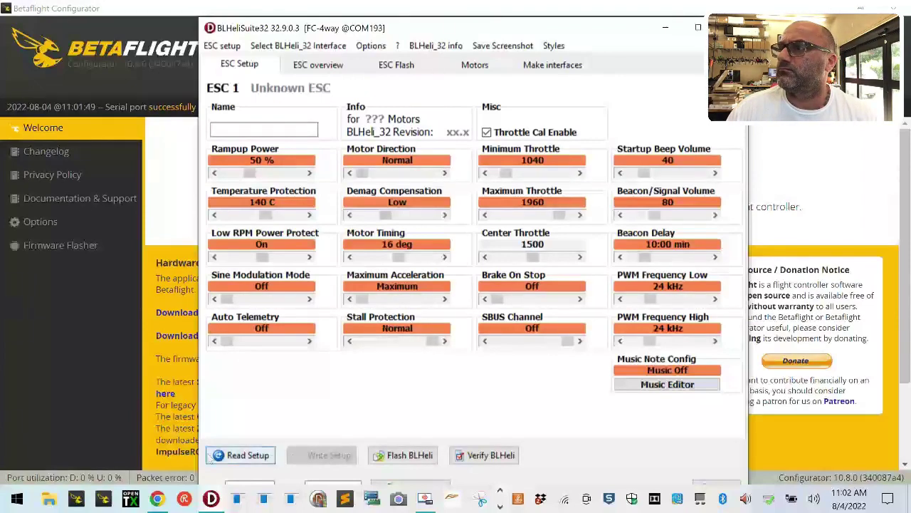
pyautogui.click(216, 457)
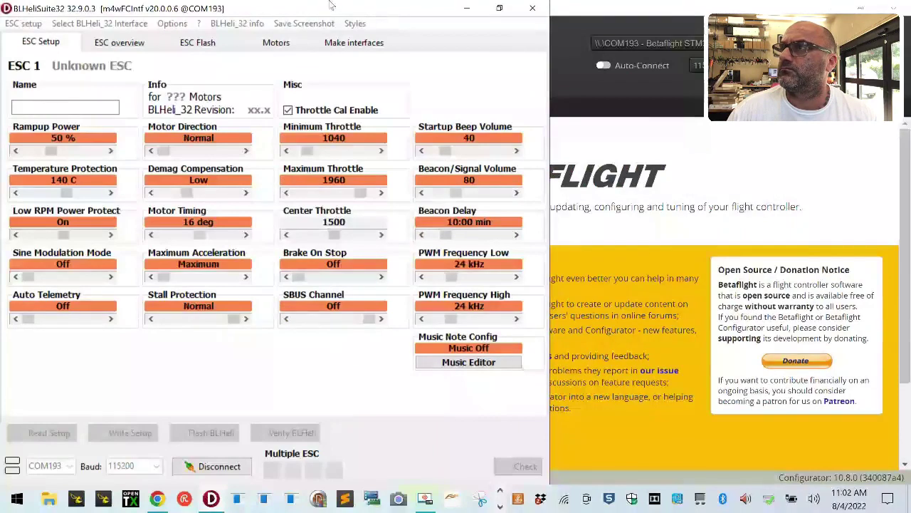
pyautogui.moveTo(330, 5); pyautogui.dragTo(517, 13)
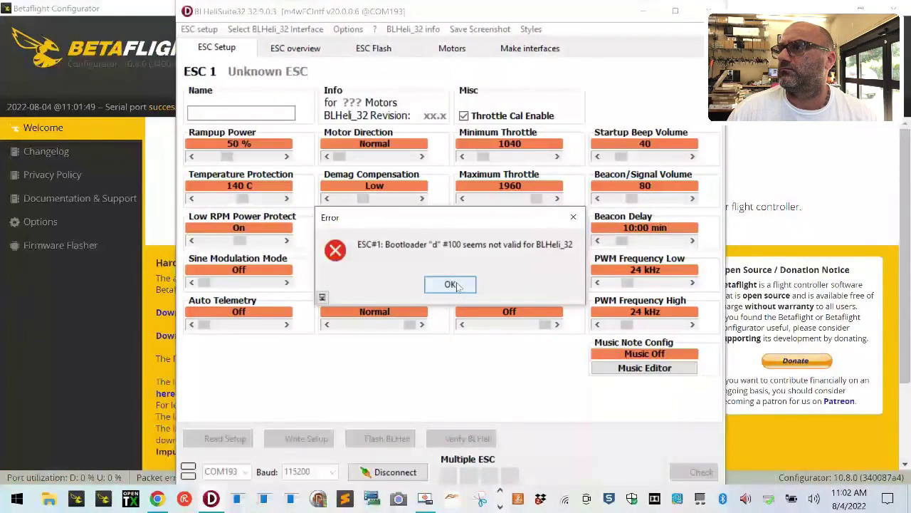
pyautogui.click(452, 285)
pyautogui.click(451, 284)
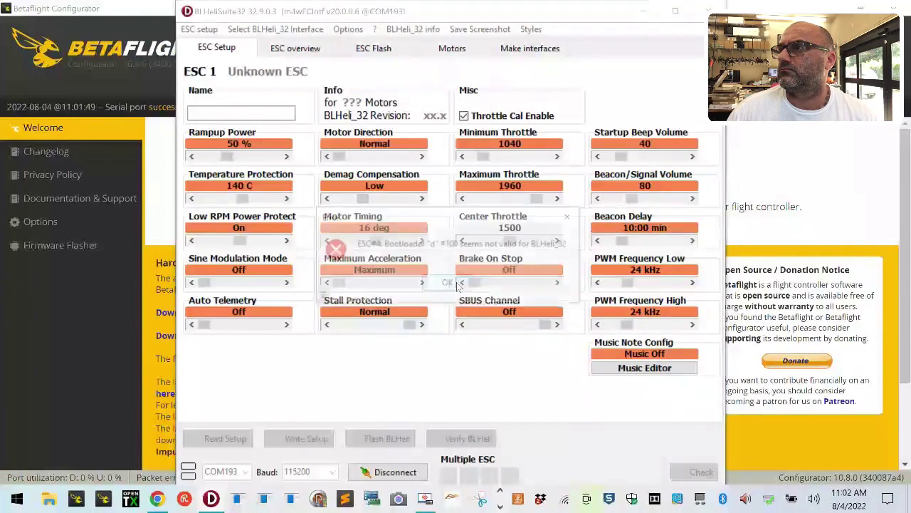
pyautogui.click(709, 10)
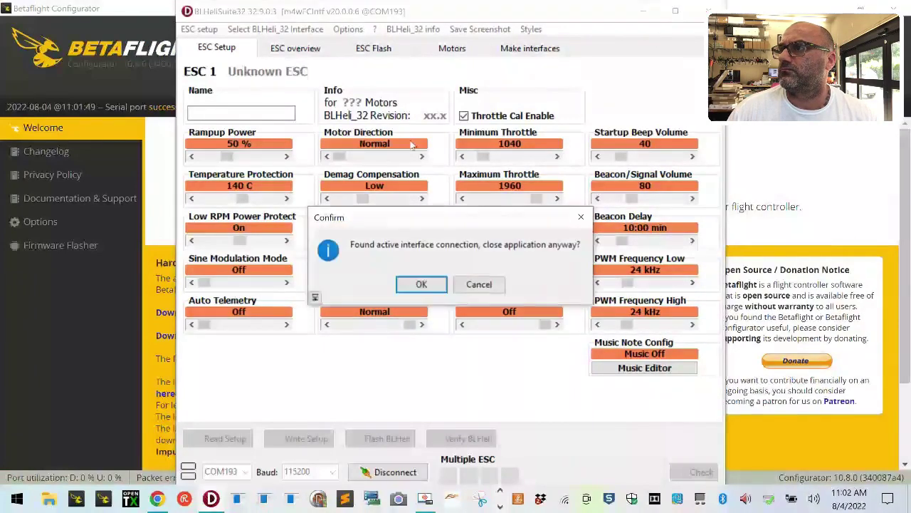
pyautogui.click(422, 284)
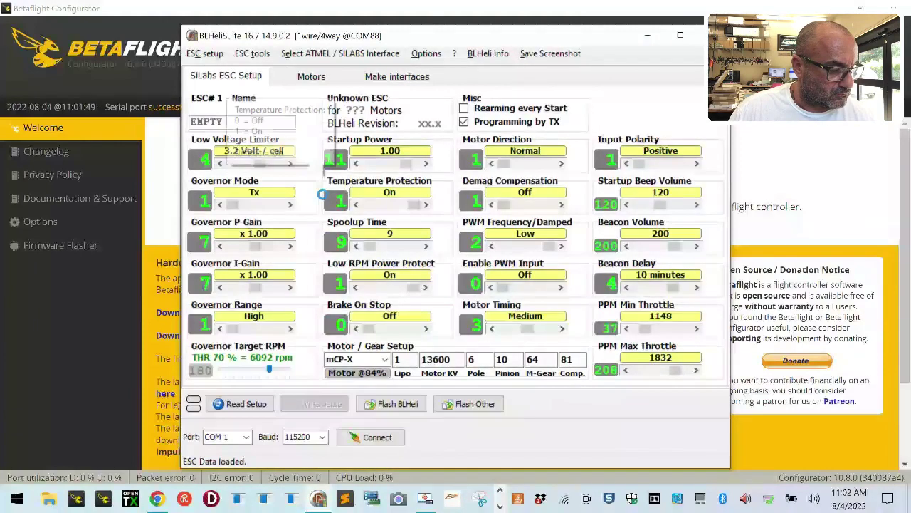
# - Switch to BLHeliSuite, set the port to COM193, and read the setup of the connected ESCs
pyautogui.click(246, 403)
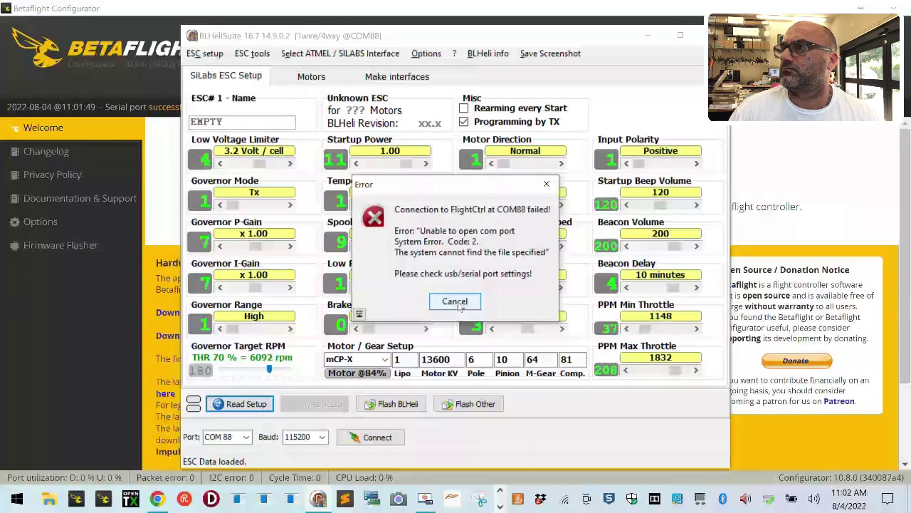
pyautogui.click(455, 301)
pyautogui.click(247, 437)
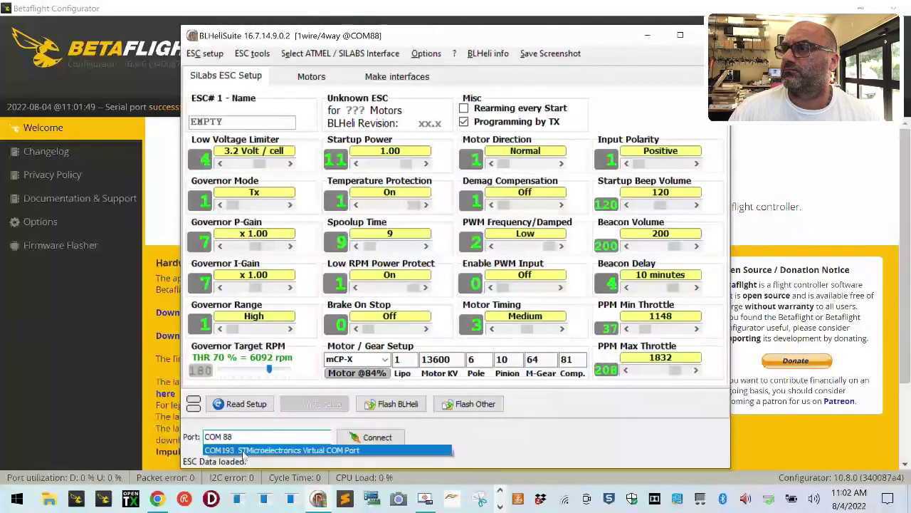
pyautogui.click(243, 451)
pyautogui.click(242, 403)
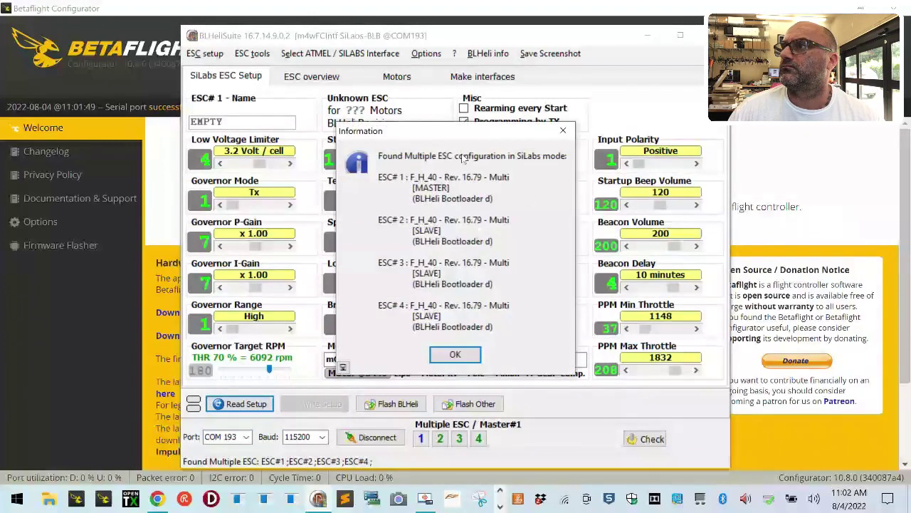
pyautogui.click(455, 354)
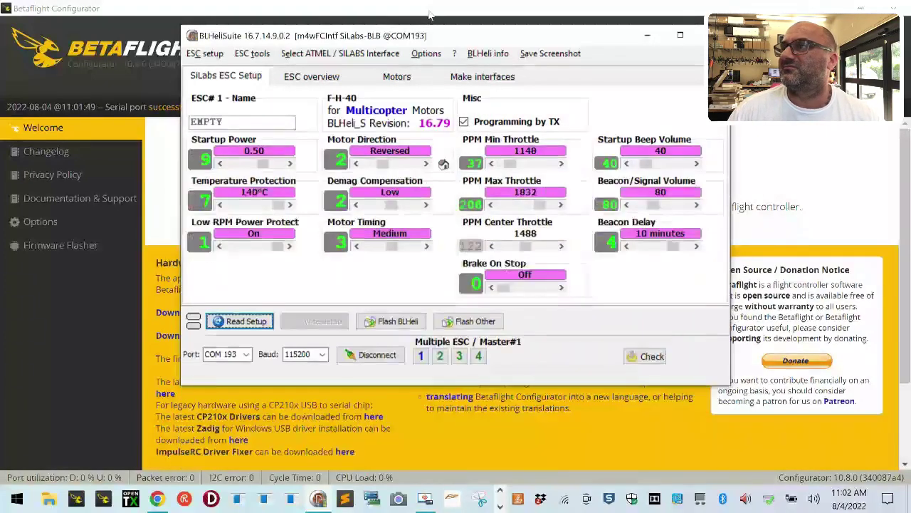
pyautogui.click(455, 233)
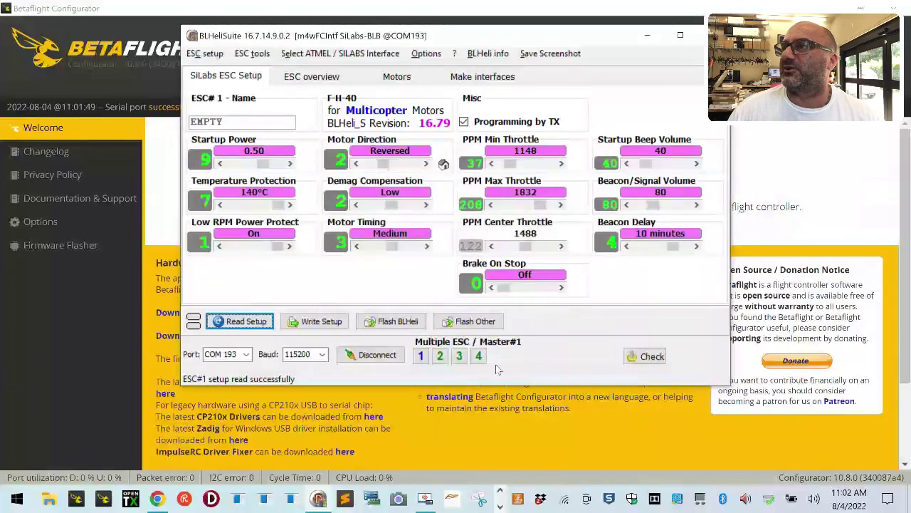
# - Flash ESC 1 with the F-H-40 MULTI BLHeli_S firmware revision 16.7, accepting the warnings
pyautogui.click(393, 321)
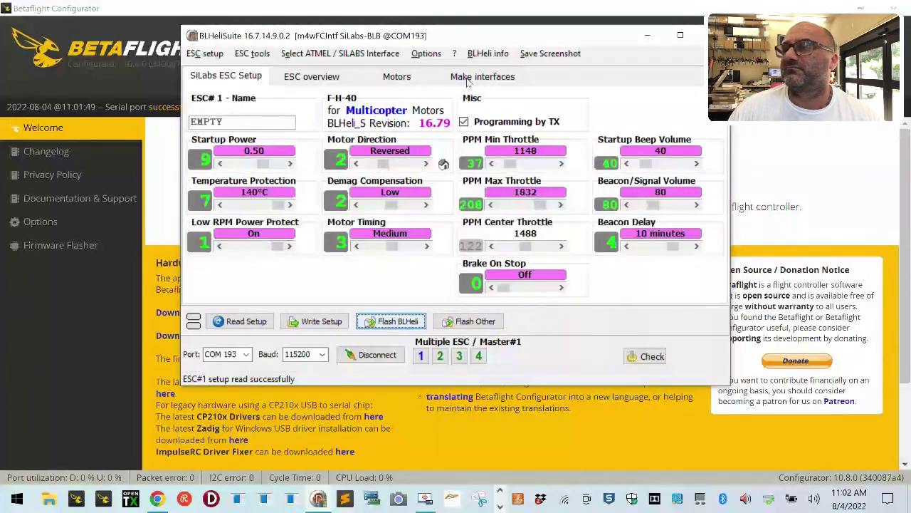
pyautogui.click(297, 321)
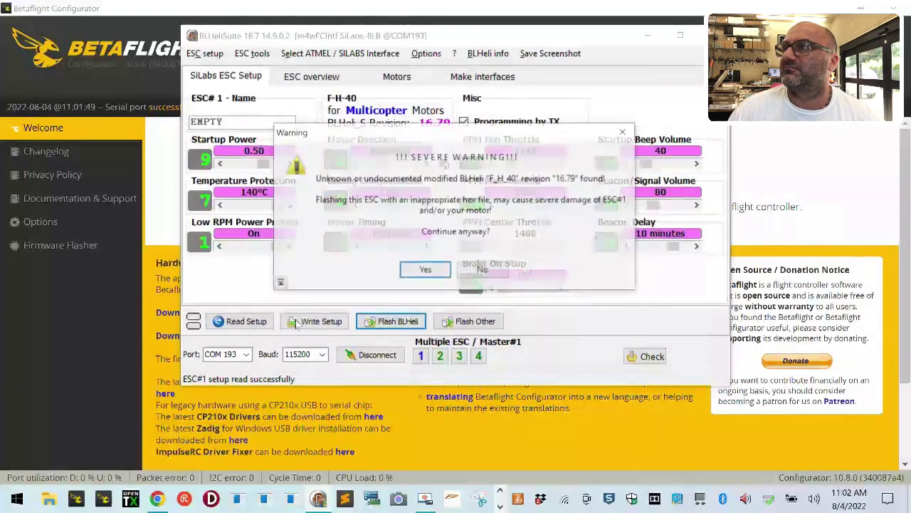
pyautogui.click(425, 268)
pyautogui.click(283, 369)
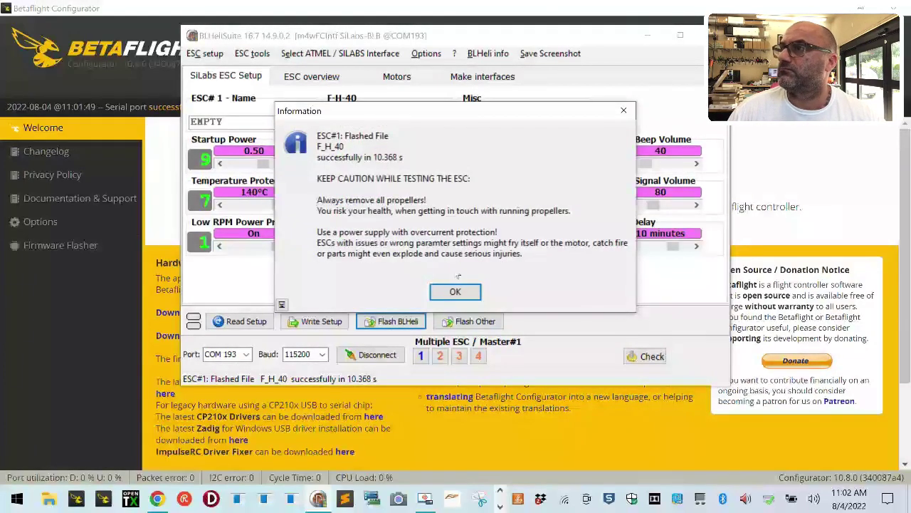
pyautogui.click(453, 292)
# - Continue with ESC 2 and flash it with the F-H-40 MULTI firmware revision 16.7
pyautogui.click(426, 233)
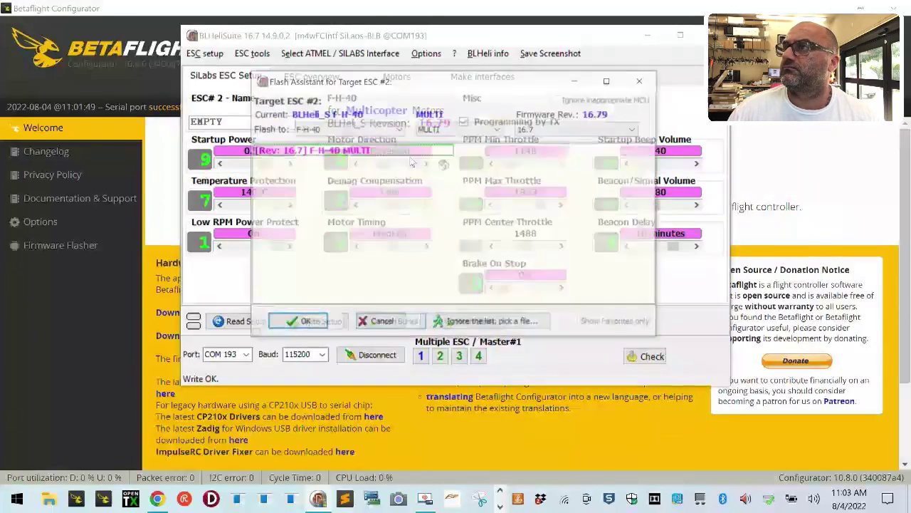
pyautogui.click(299, 320)
pyautogui.click(447, 272)
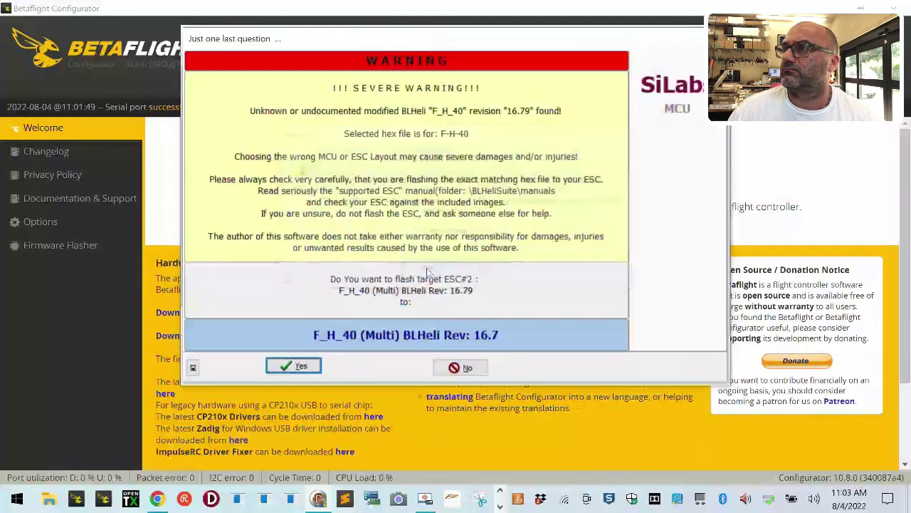
pyautogui.click(296, 365)
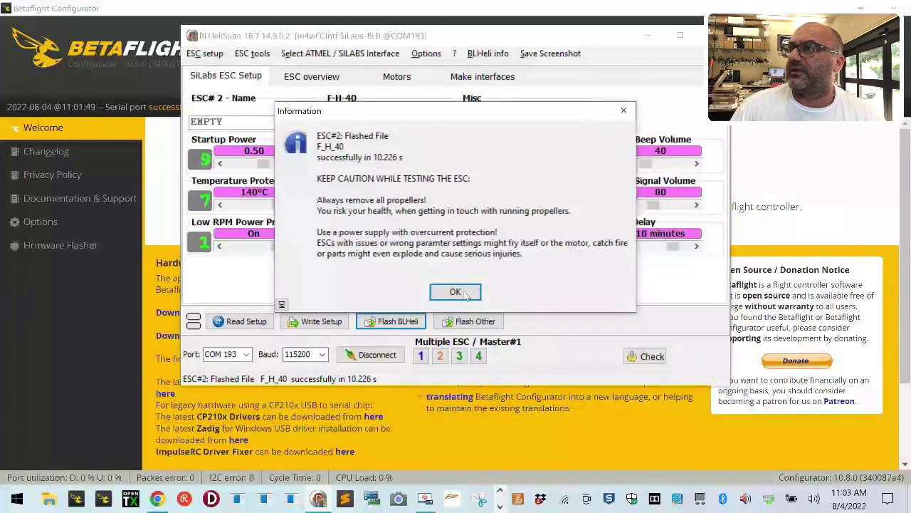
pyautogui.click(470, 293)
# - Flash ESC 3 with the F-H-40 MULTI firmware revision 16.7, accepting the warnings
pyautogui.click(391, 321)
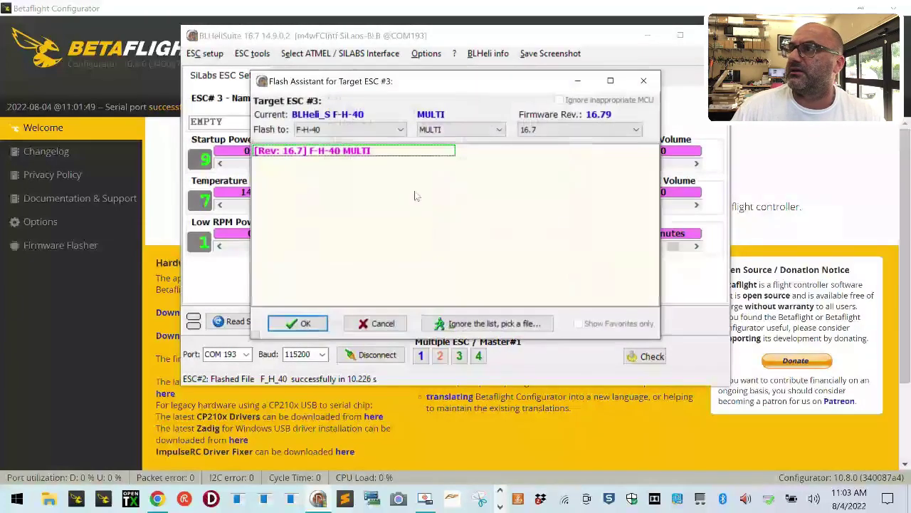
pyautogui.click(299, 323)
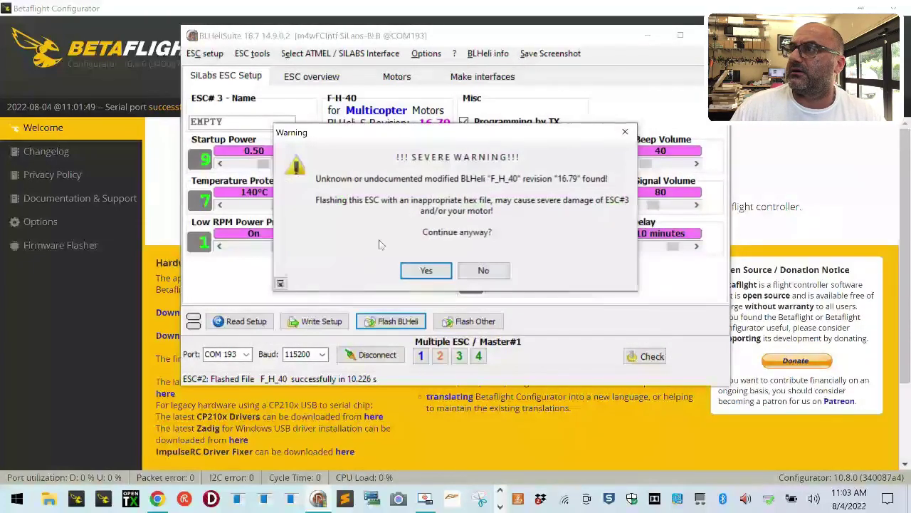
pyautogui.click(425, 271)
pyautogui.click(300, 368)
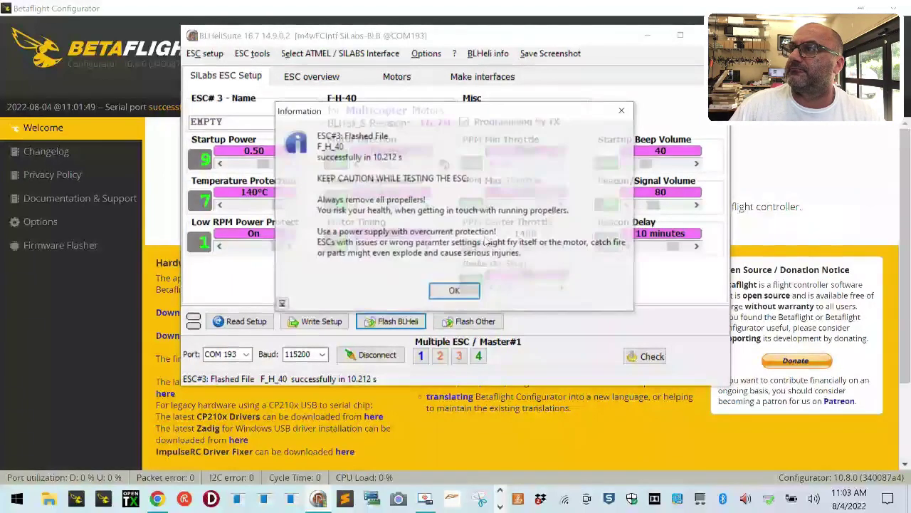
pyautogui.click(461, 293)
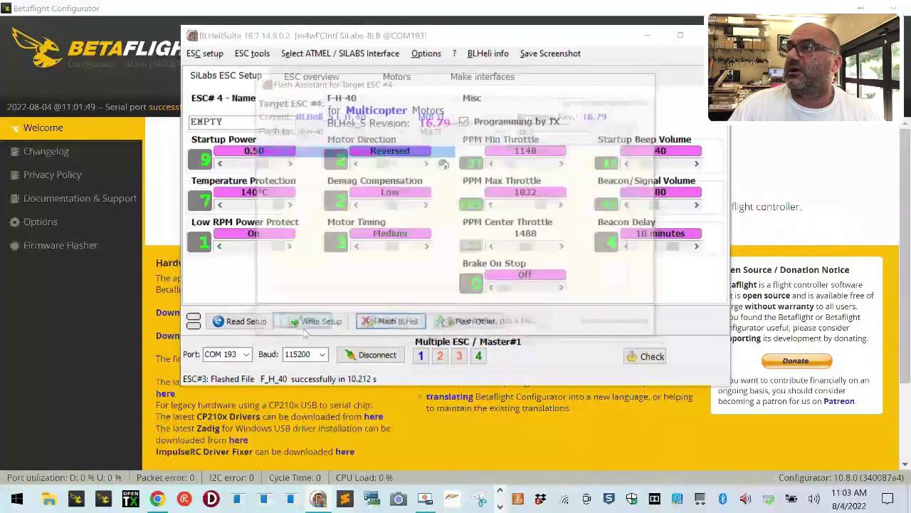
# - Flash ESC 4 with the F-H-40 MULTI firmware revision 16.7, accepting the warnings
pyautogui.click(425, 269)
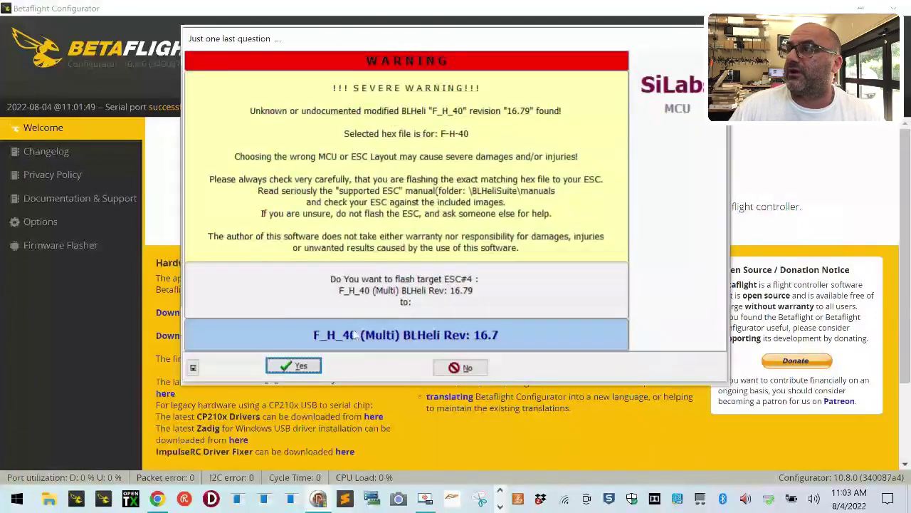
pyautogui.click(294, 365)
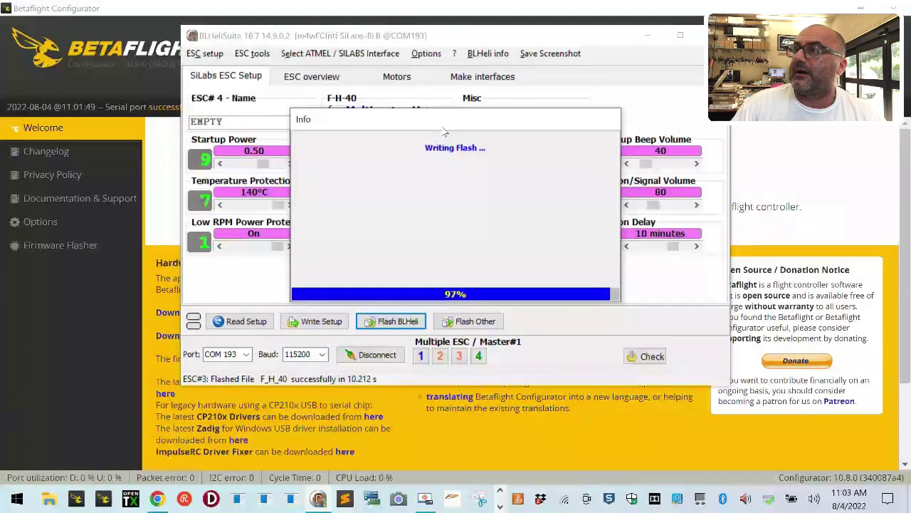
pyautogui.click(503, 289)
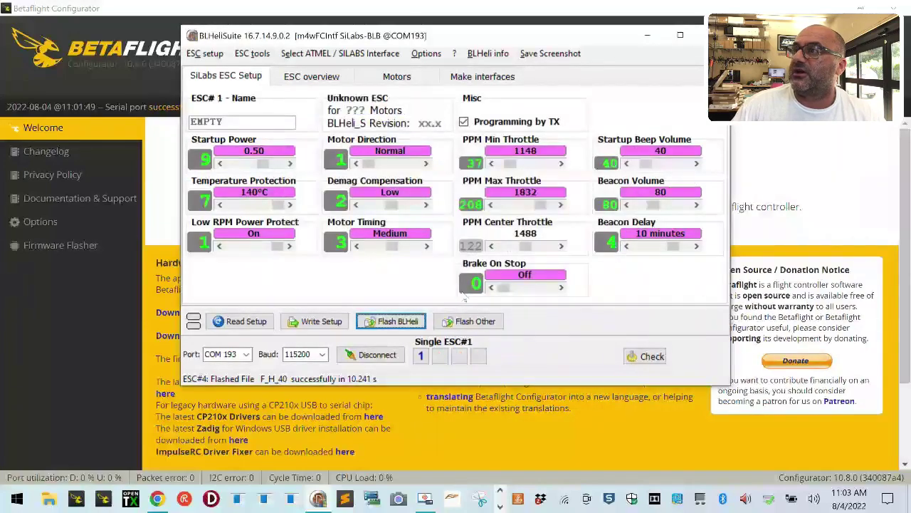
# - Turn off Programming by TX and write the setup to all four ESCs
pyautogui.click(468, 329)
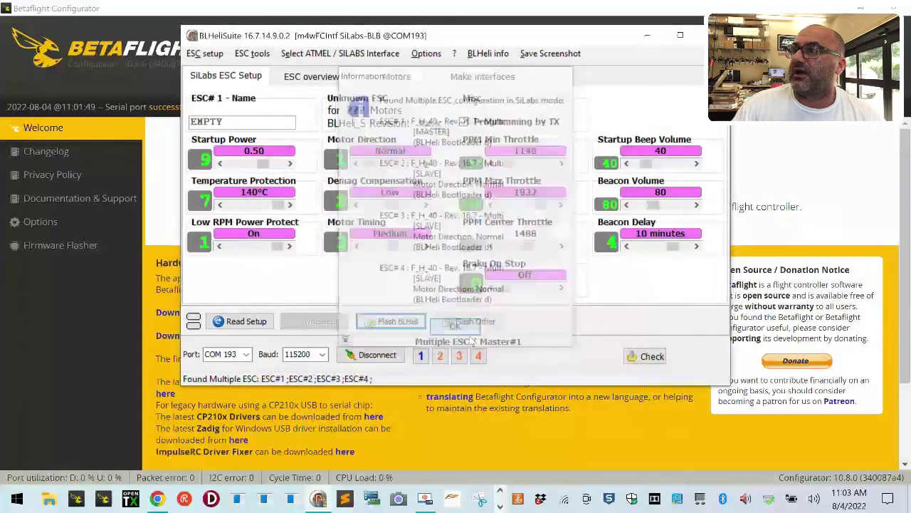
pyautogui.click(331, 322)
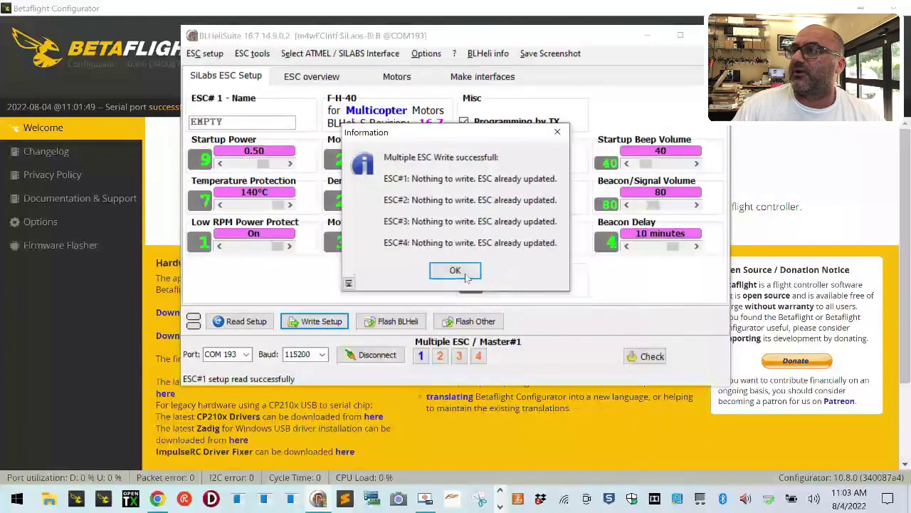
pyautogui.click(456, 268)
pyautogui.click(302, 323)
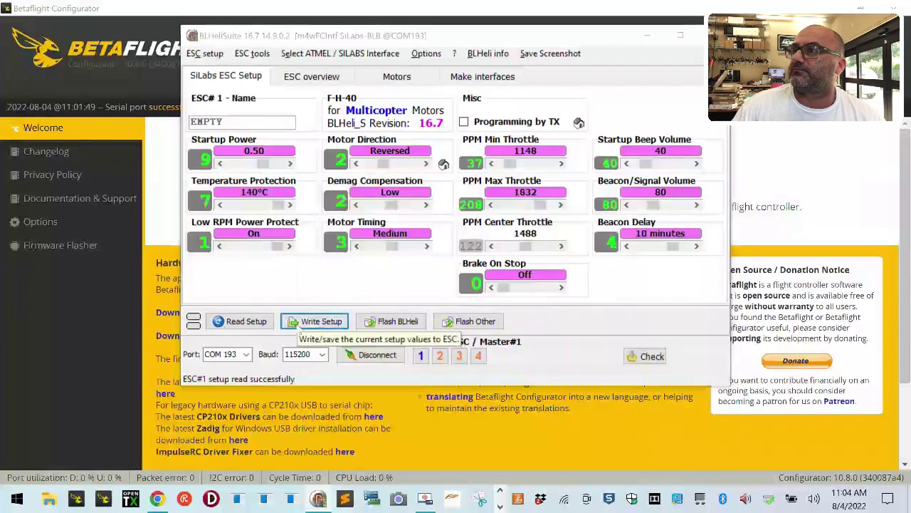
pyautogui.click(457, 269)
# - Disconnect the ESC interface, close BLHeliSuite, and reconnect the flight controller in Betaflight Configurator
pyautogui.click(372, 354)
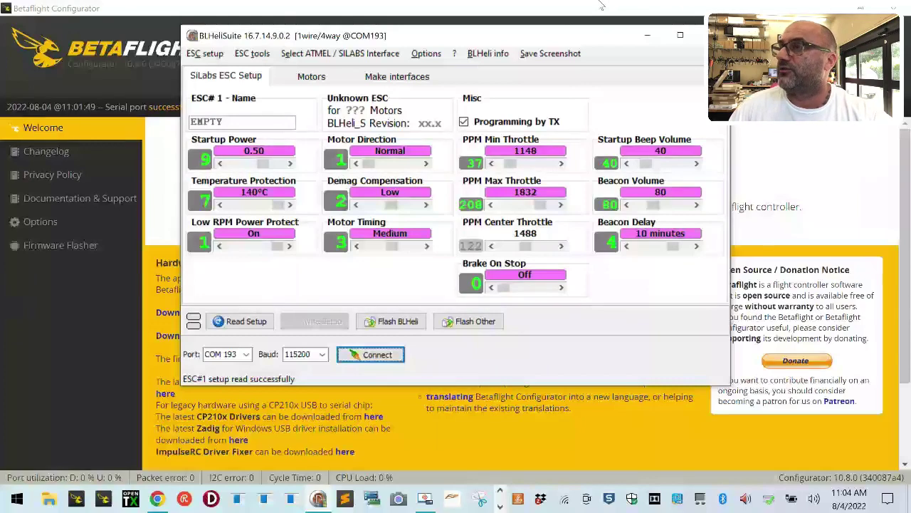
pyautogui.click(712, 35)
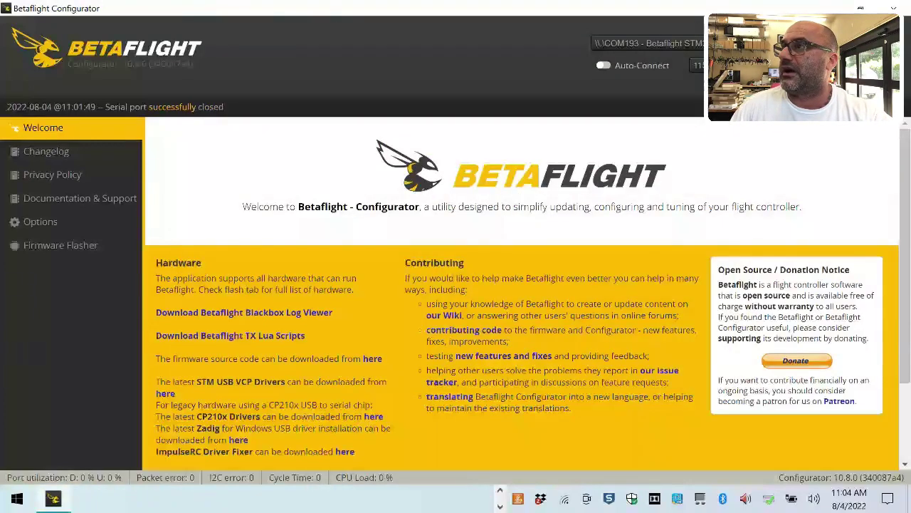
pyautogui.click(875, 54)
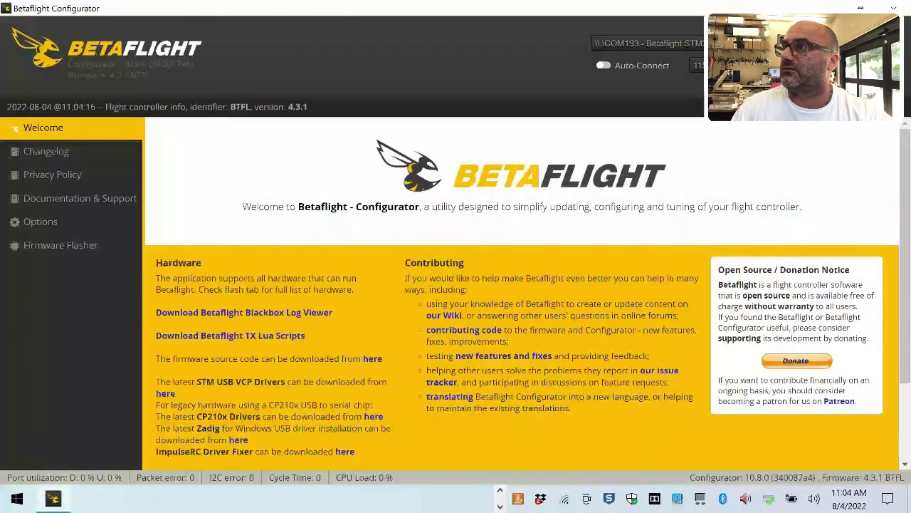
# - Reset the Z axis of the craft preview and calibrate the accelerometer
pyautogui.click(597, 285)
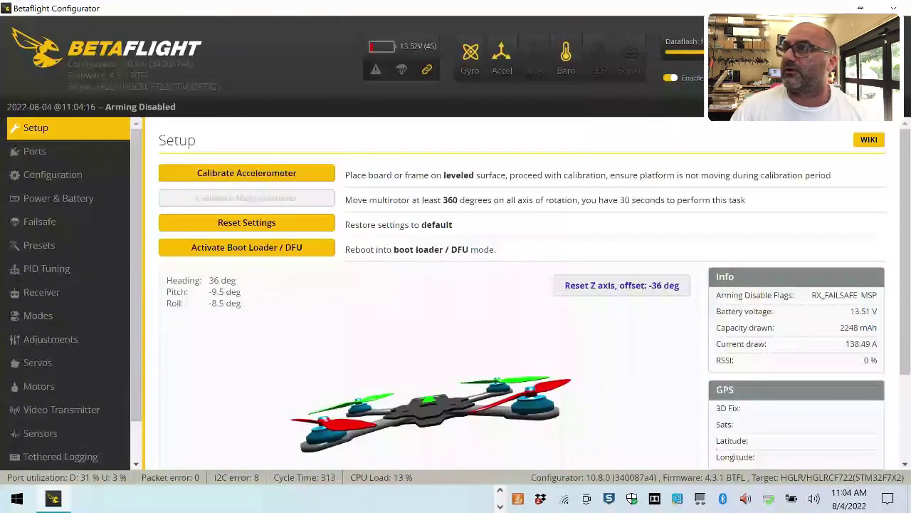
pyautogui.click(875, 53)
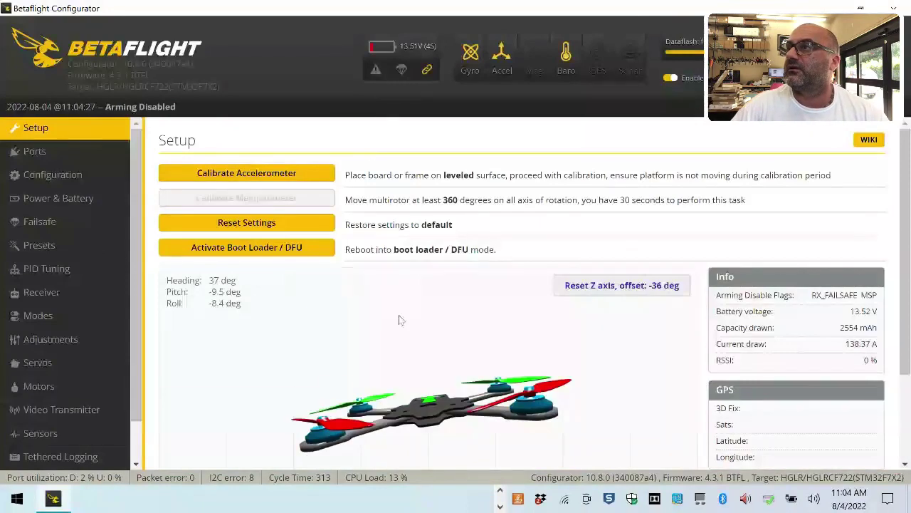
pyautogui.click(275, 176)
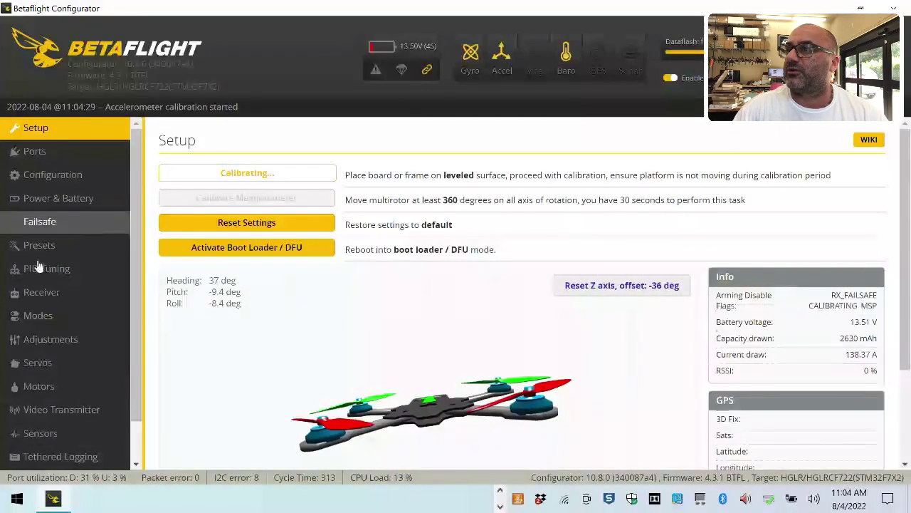
# - Enable motor test mode, accepting the propeller risk notice, and briefly spin motors 1 to 4 to check their rotation
pyautogui.click(73, 387)
pyautogui.scroll(-3, 577, 390)
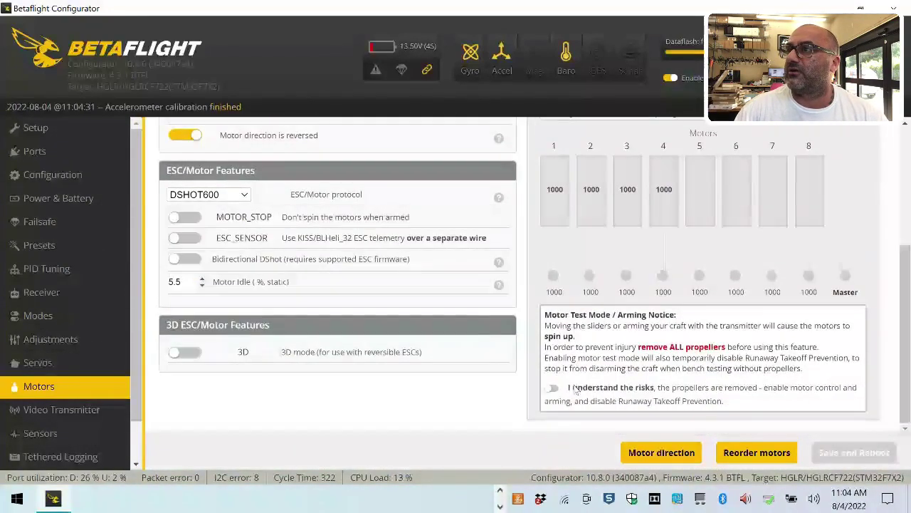
pyautogui.click(553, 387)
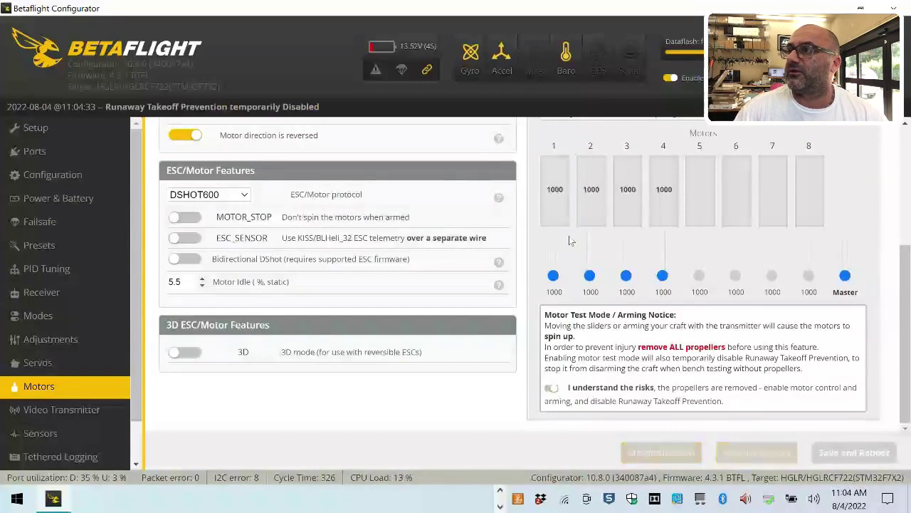
pyautogui.moveTo(553, 277); pyautogui.dragTo(629, 279)
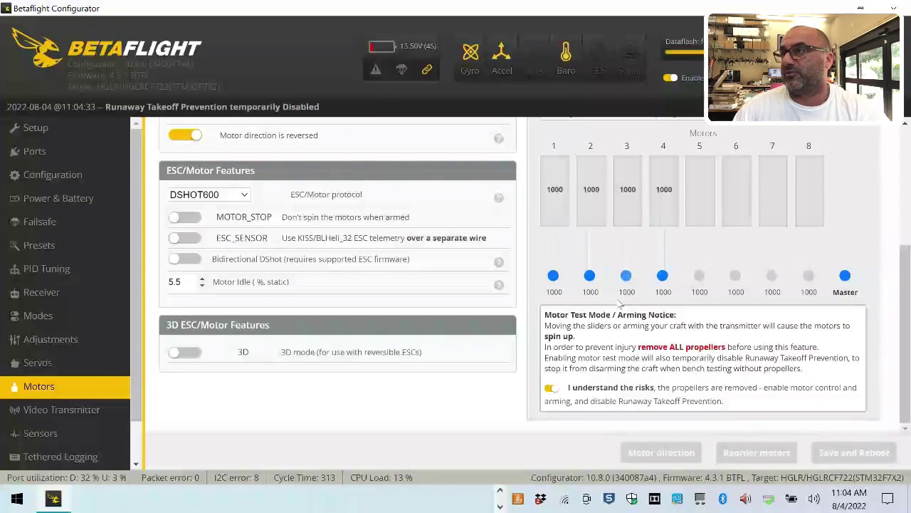
pyautogui.moveTo(663, 277); pyautogui.dragTo(663, 273)
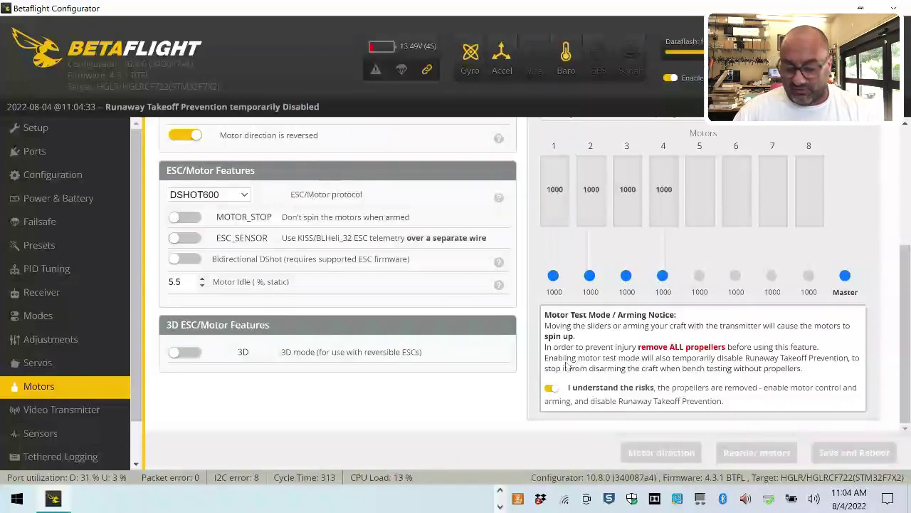
pyautogui.moveTo(593, 276); pyautogui.dragTo(584, 311)
# - Turn off the reversed motor direction option, then save and reboot the flight controller
pyautogui.scroll(3, 336, 224)
pyautogui.click(186, 277)
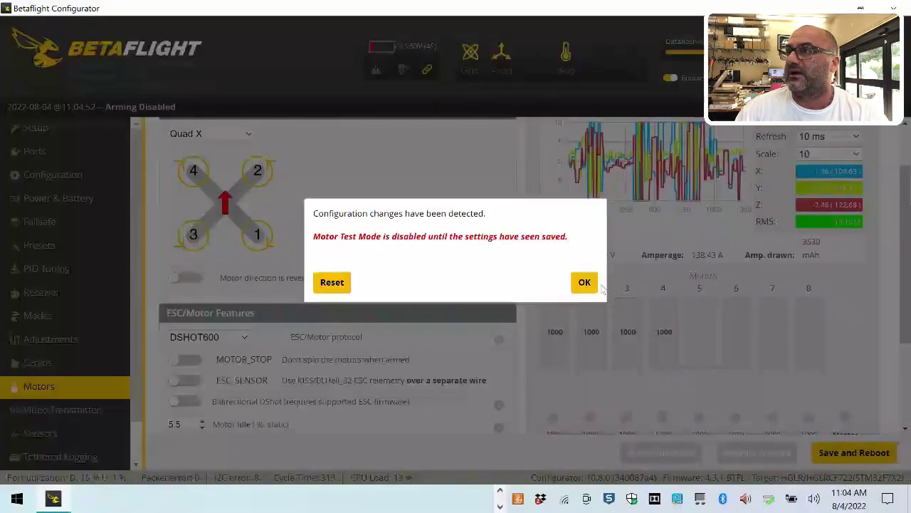
pyautogui.click(584, 283)
pyautogui.click(858, 457)
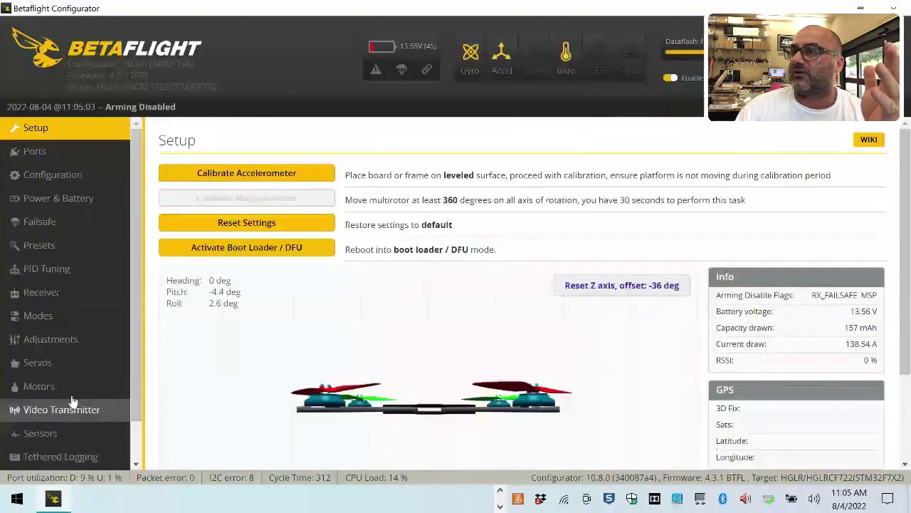
# - Enable motor test mode again and spin the motors one by one to check their rotation after the direction change
pyautogui.click(75, 388)
pyautogui.scroll(-3, 530, 401)
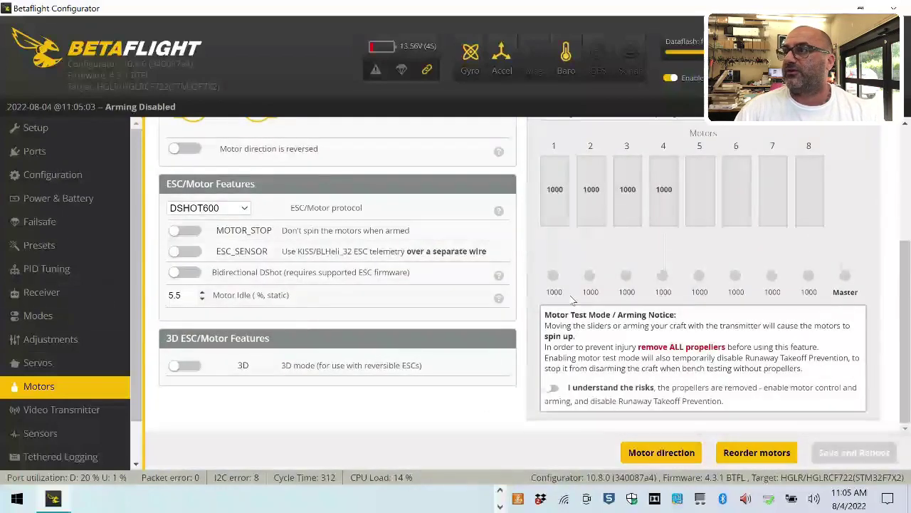
pyautogui.click(552, 389)
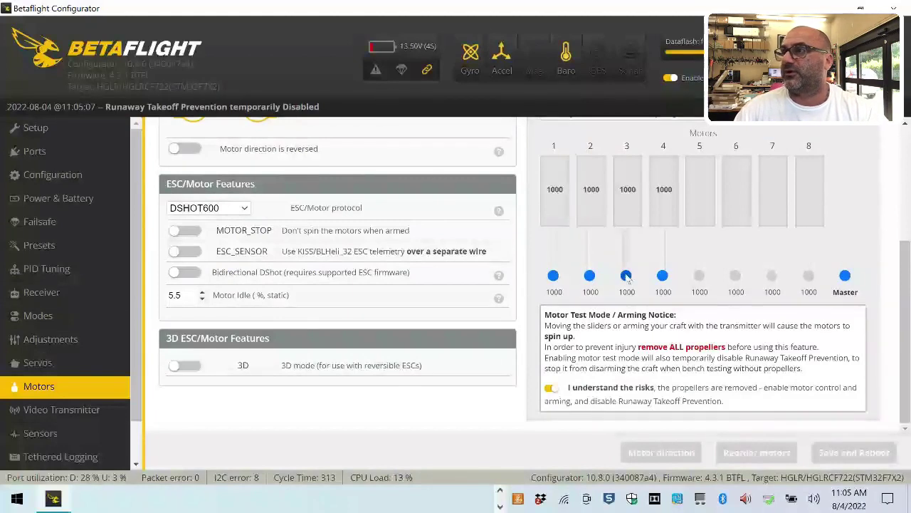
pyautogui.moveTo(629, 275); pyautogui.dragTo(662, 277)
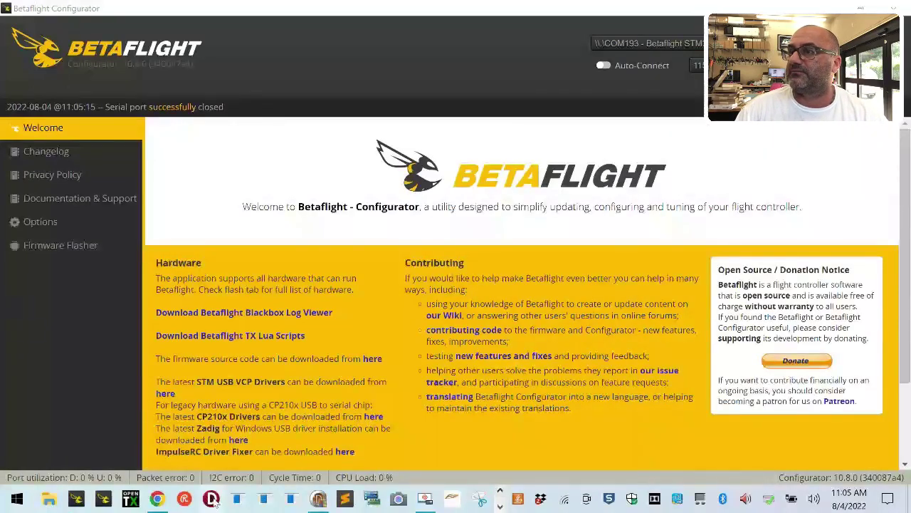
# - Switch to BLHeliSuite, connect to the flight controller on COM 193, and read the setup of the ESCs
pyautogui.click(290, 501)
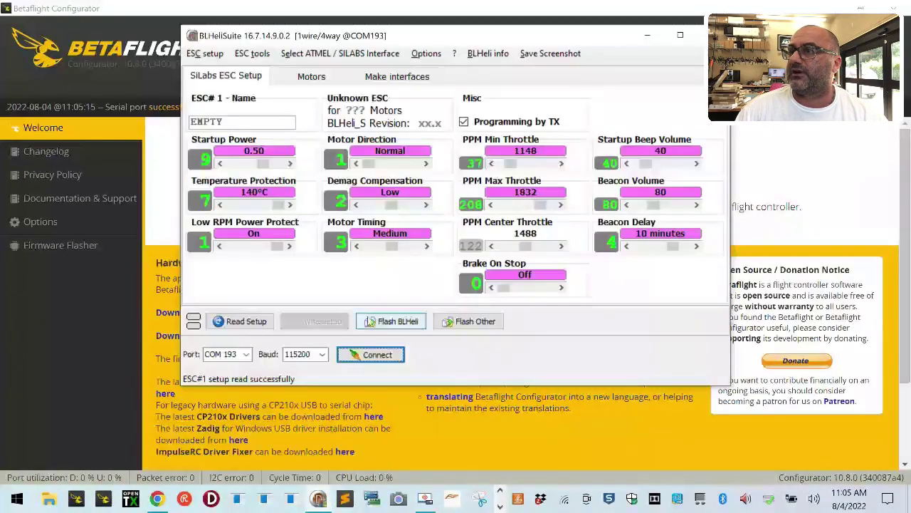
pyautogui.click(235, 322)
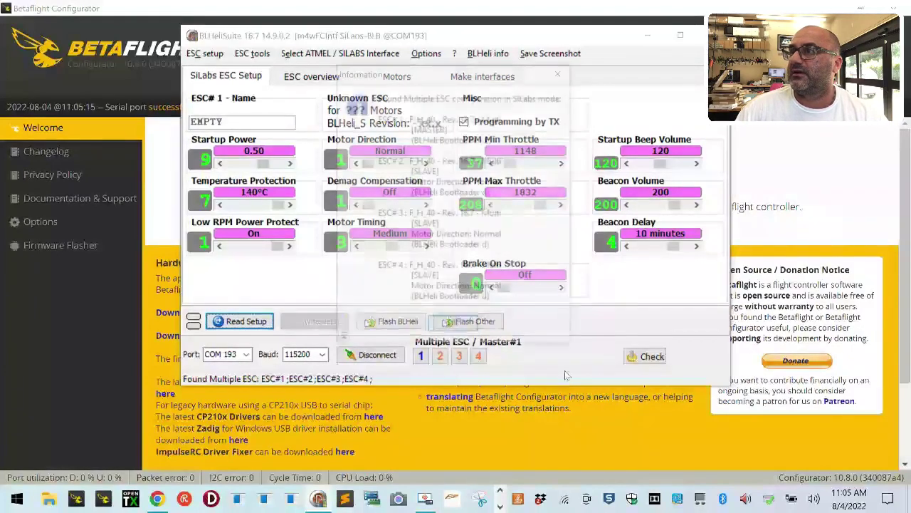
pyautogui.click(473, 332)
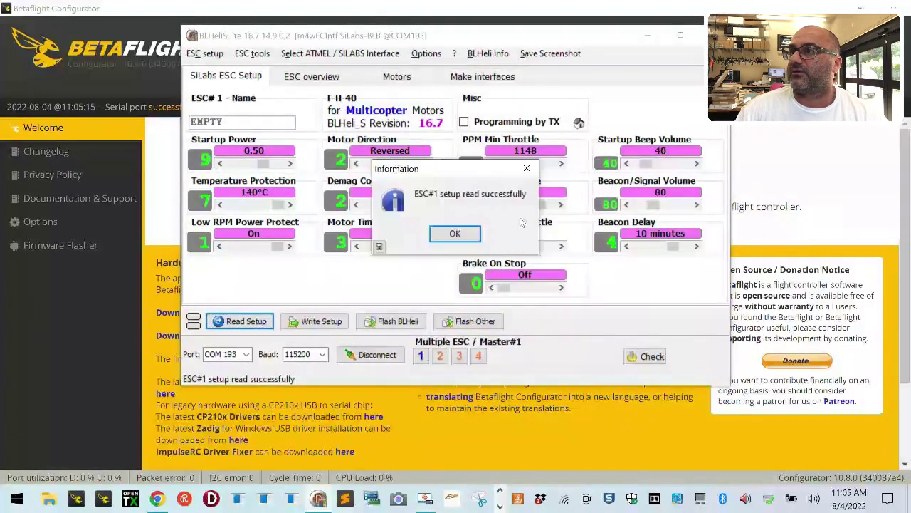
# - Set the motor direction of ESC 1 alone to Normal and write the setup to it
pyautogui.click(420, 356)
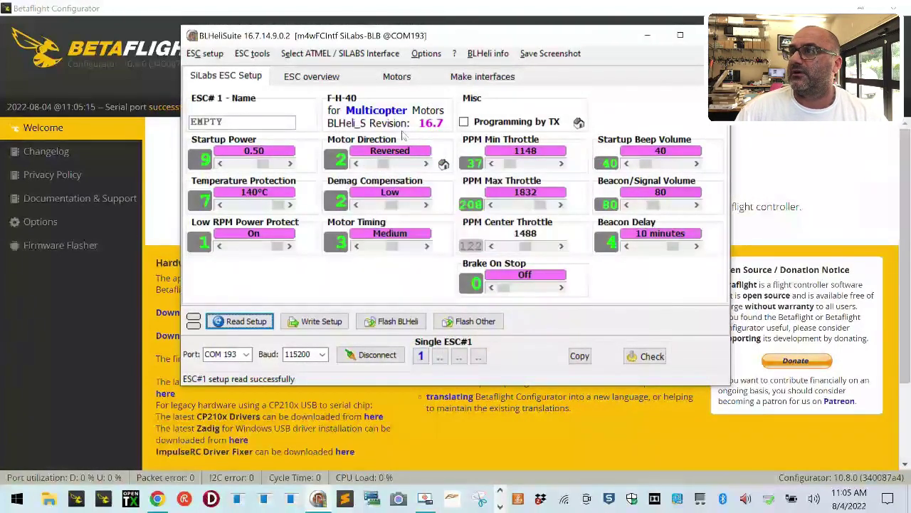
pyautogui.click(368, 164)
pyautogui.click(315, 321)
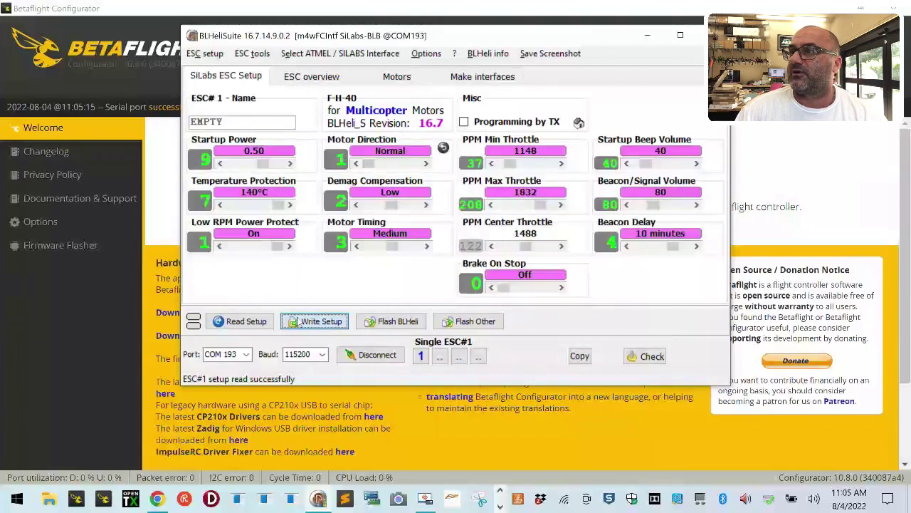
pyautogui.click(455, 234)
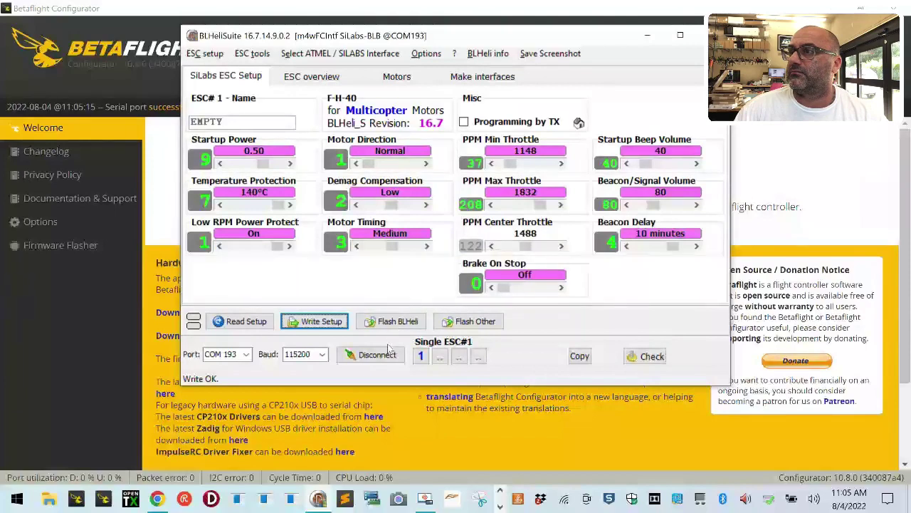
# - Review the individual setups of the other ESCs and ESC 1, and disconnect the ESC interface
pyautogui.click(461, 357)
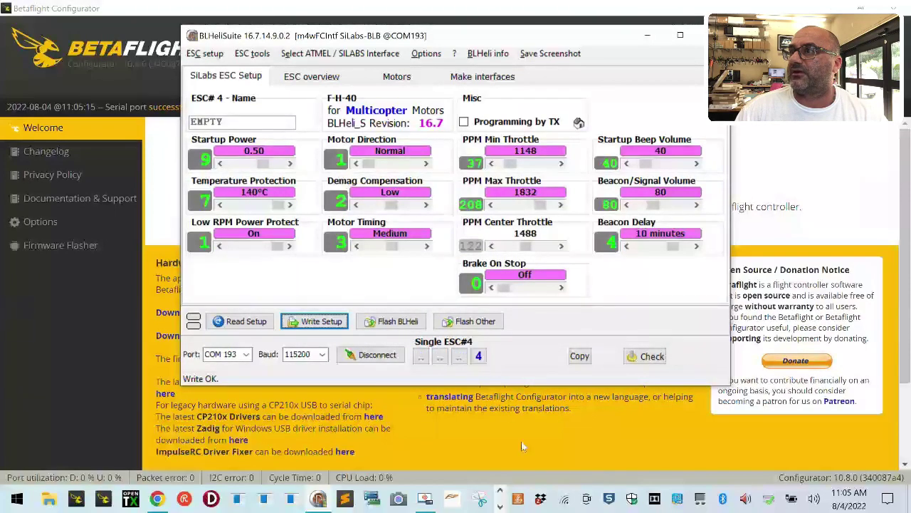
pyautogui.click(420, 357)
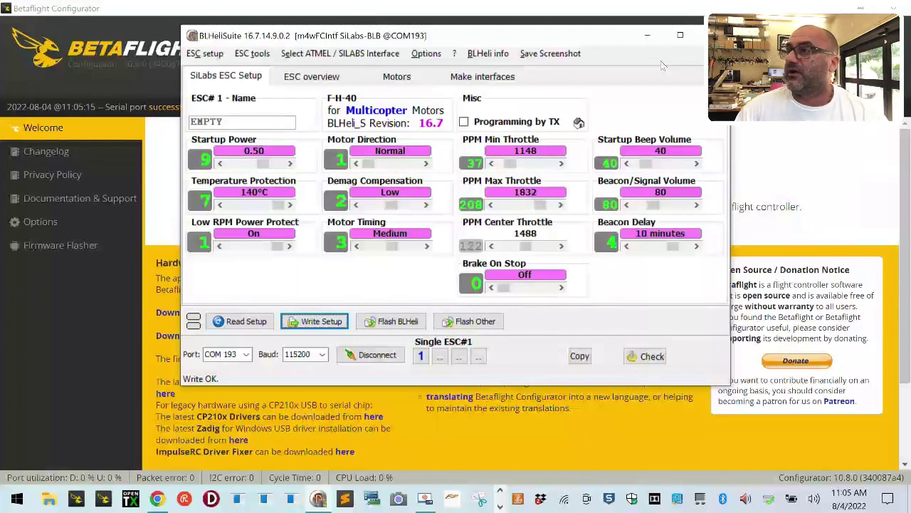
pyautogui.click(371, 354)
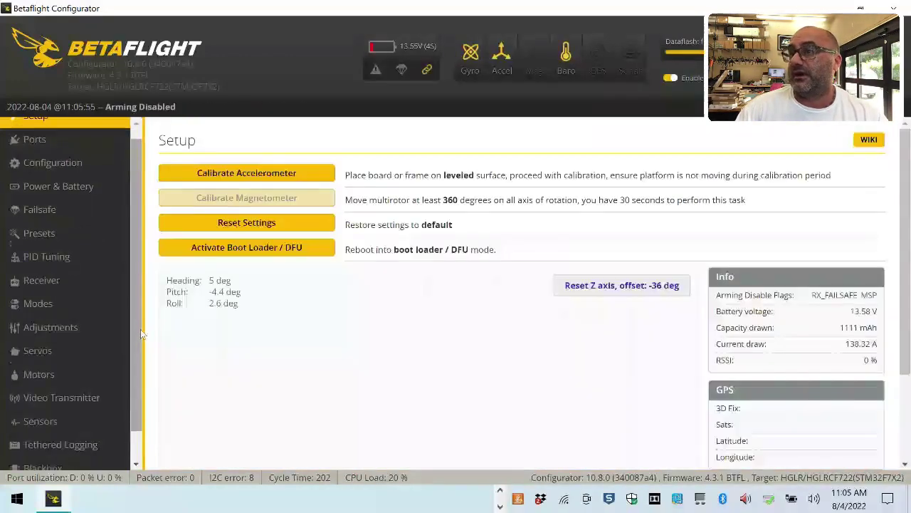
# - In Betaflight Configurator, enable motor test mode and run the four motors individually, with motor 1 at 1039 and motor 2 at 1102
pyautogui.scroll(-1, 57, 349)
pyautogui.click(52, 344)
pyautogui.scroll(-3, 439, 370)
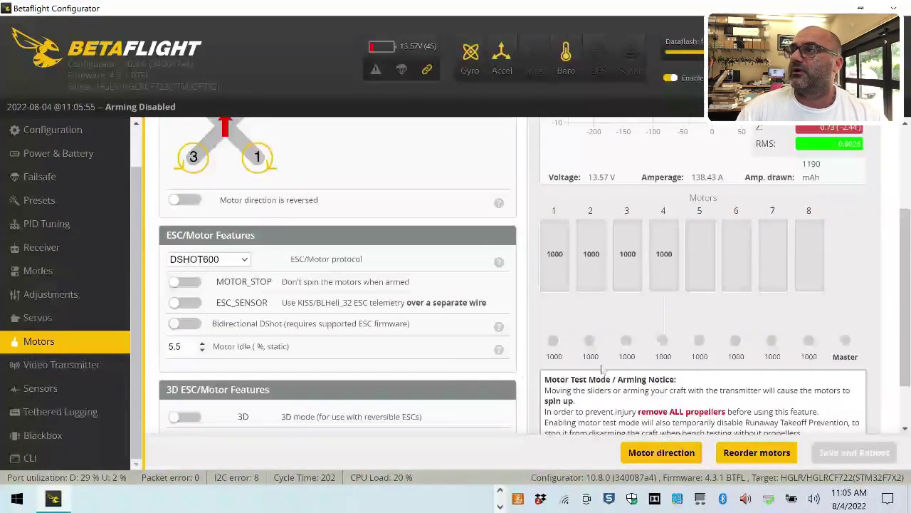
pyautogui.click(554, 387)
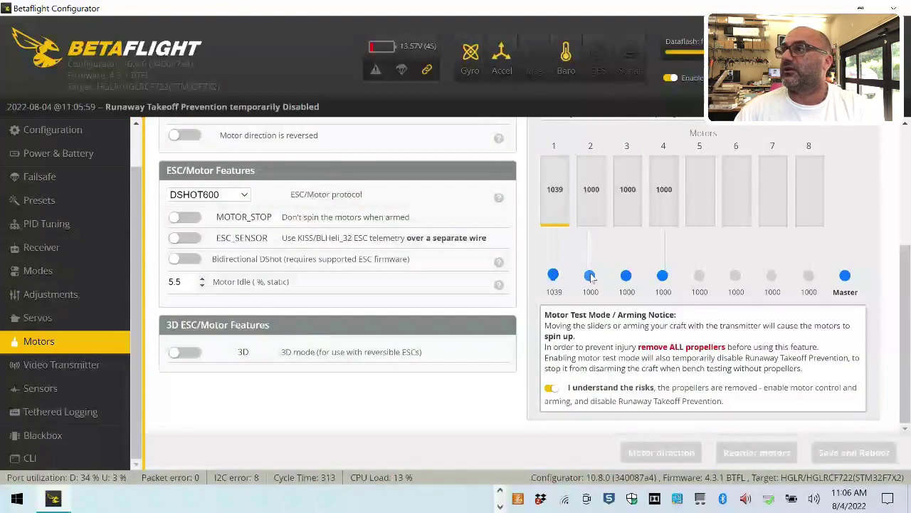
pyautogui.moveTo(591, 278); pyautogui.dragTo(592, 277)
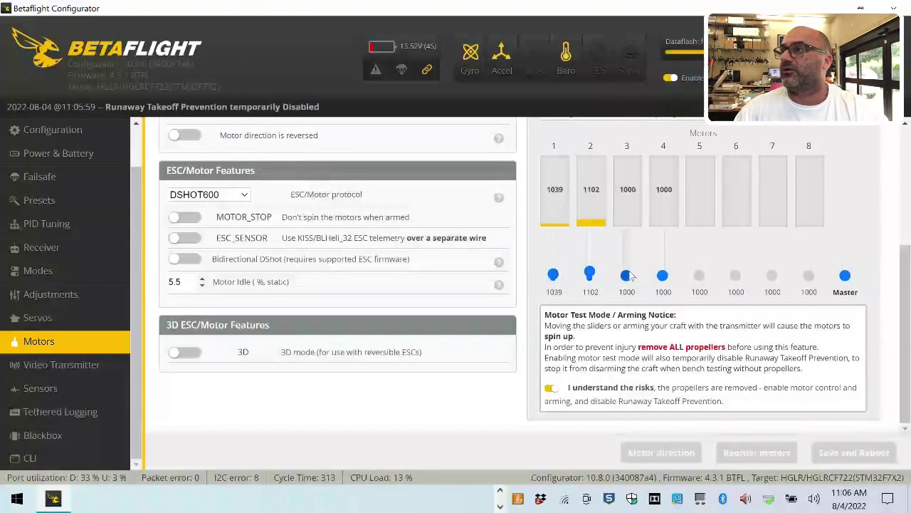
pyautogui.moveTo(669, 280); pyautogui.dragTo(641, 295)
# - Return the motors to 1000, disable motor test mode, and compare with the Quad X mixer diagram
pyautogui.moveTo(553, 276); pyautogui.dragTo(553, 292)
pyautogui.moveTo(590, 275); pyautogui.dragTo(687, 287)
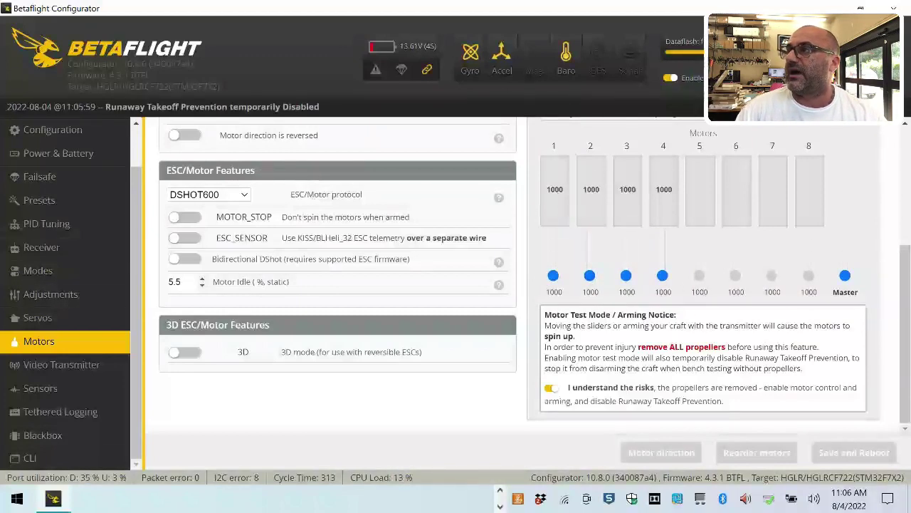
pyautogui.click(555, 390)
pyautogui.scroll(3, 566, 399)
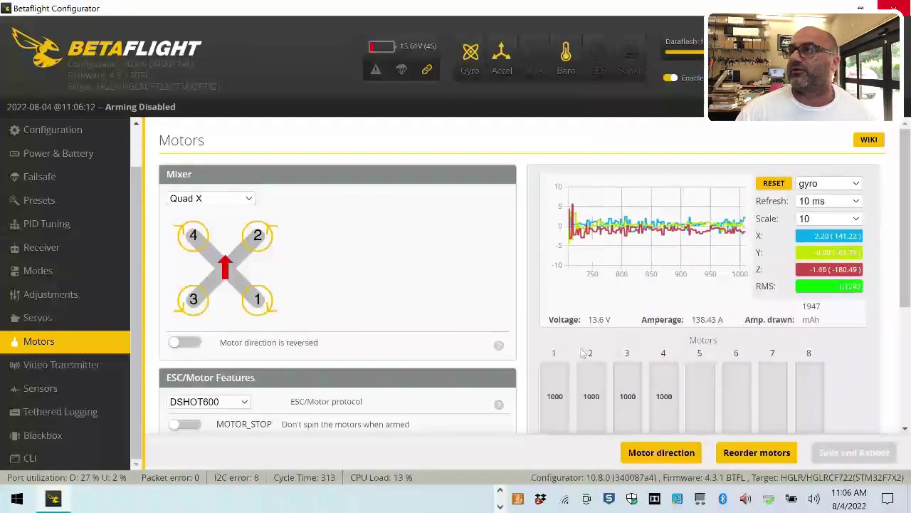
pyautogui.scroll(-3, 575, 433)
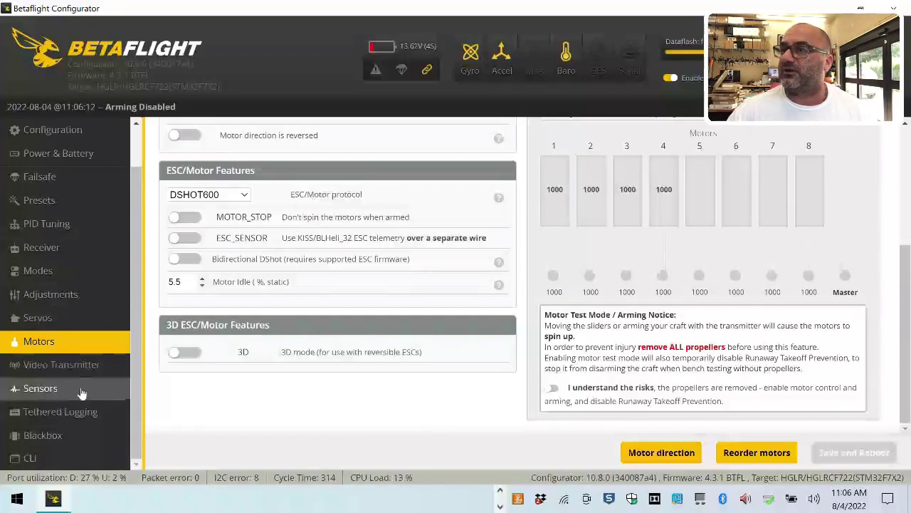
# - Query the flight controller's firmware with the version command in the CLI, and leave with the exit command
pyautogui.click(61, 457)
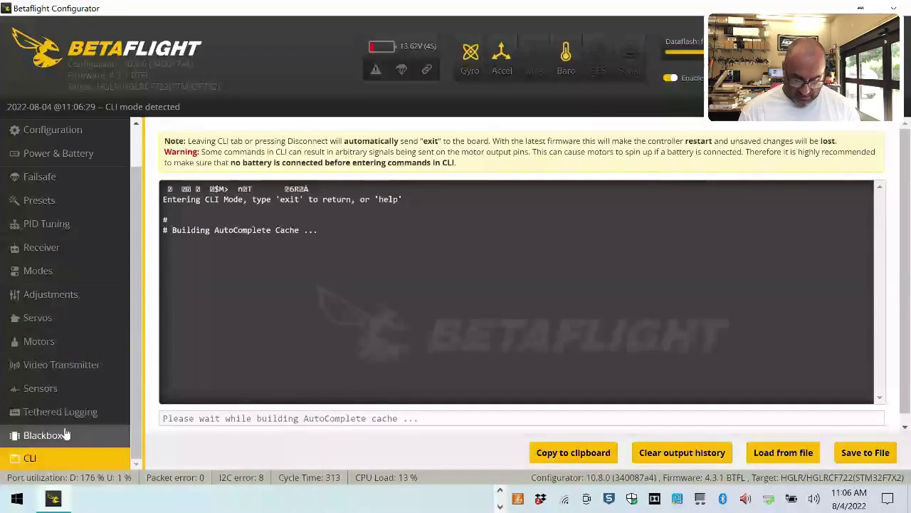
pyautogui.write('versop')
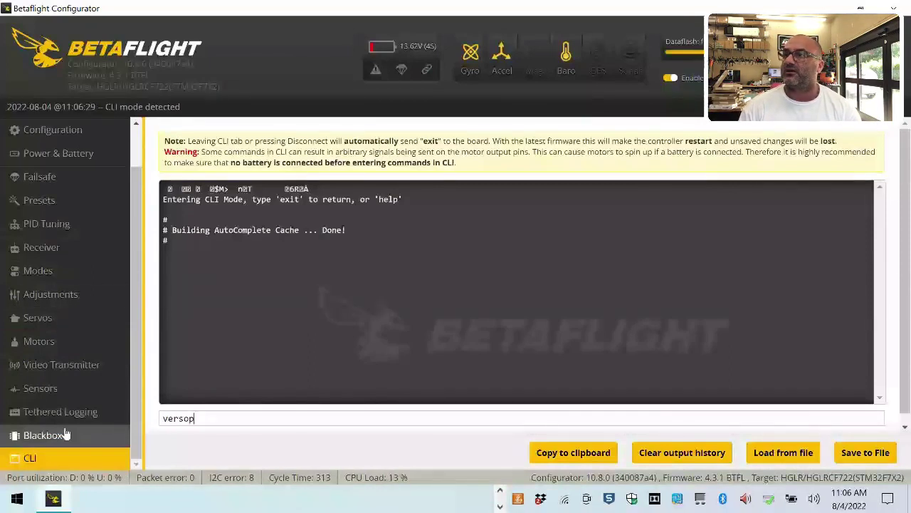
pyautogui.write('on')
pyautogui.press('Return')
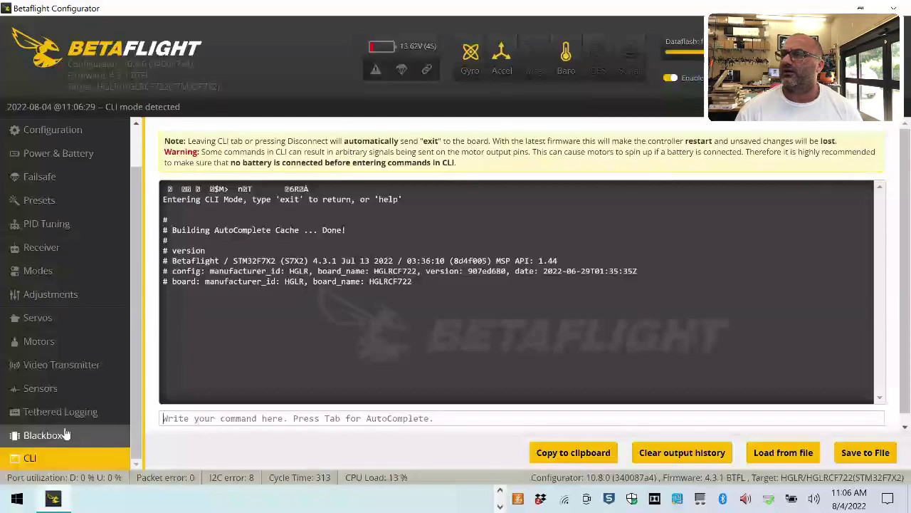
pyautogui.write('exit')
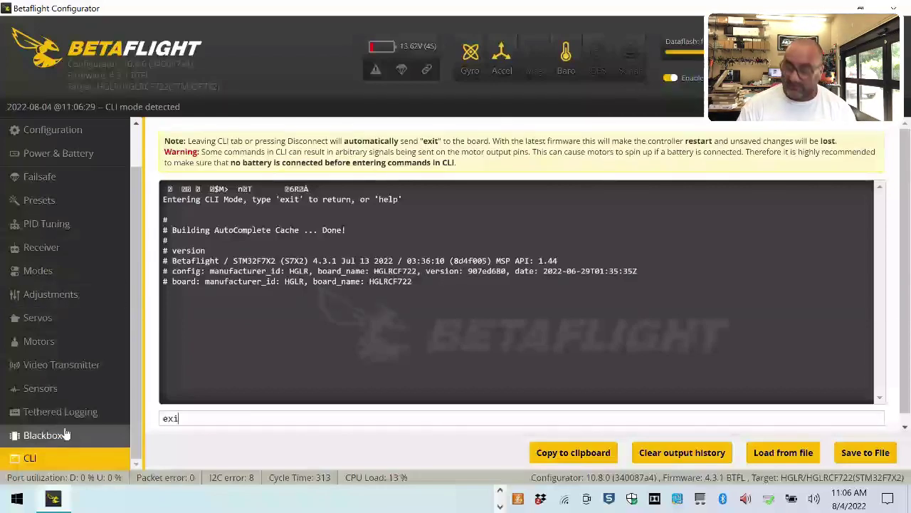
pyautogui.press('Return')
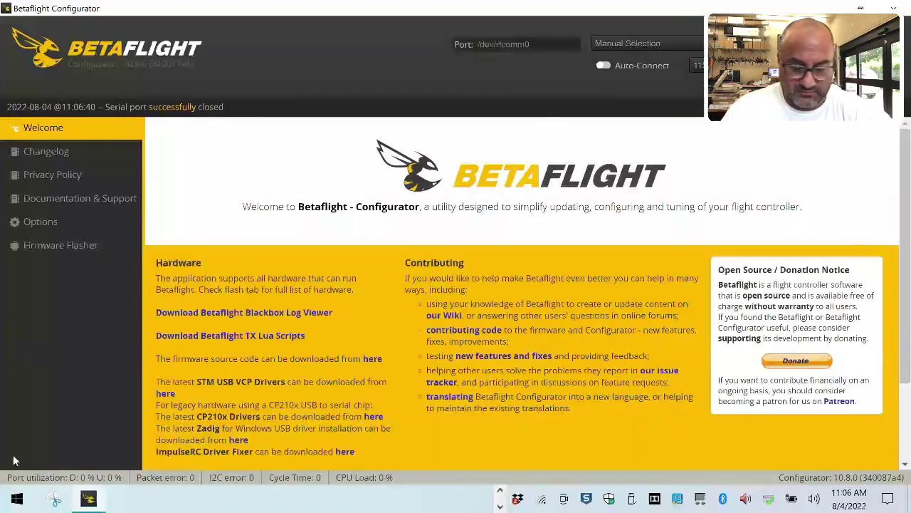